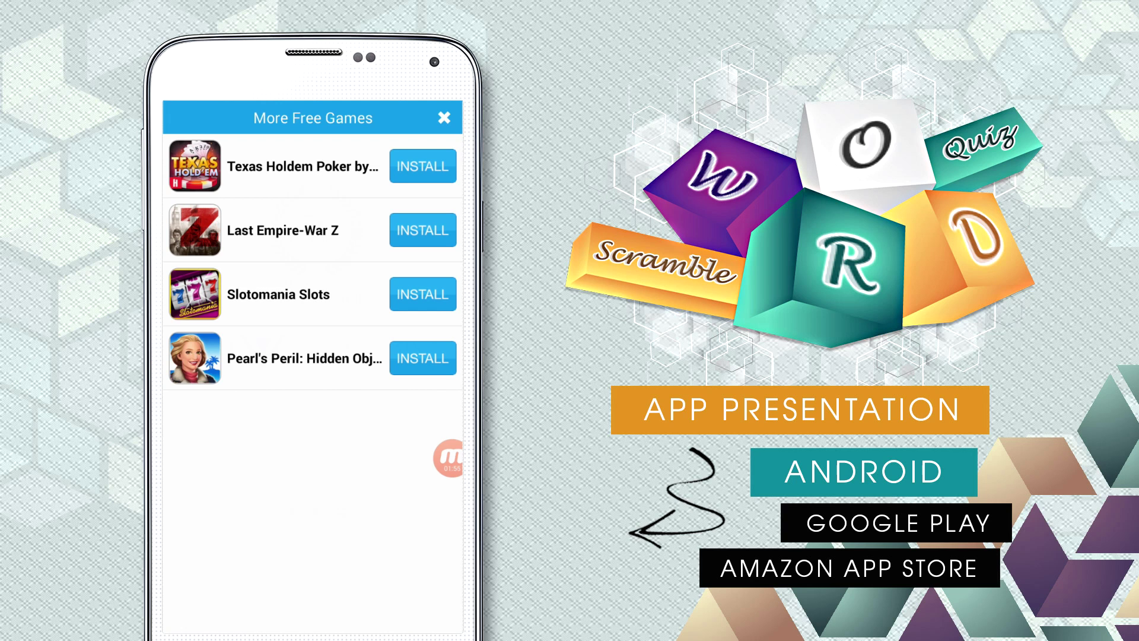
Close the More Free Games list with its X to return to the category menu
left_click(445, 117)
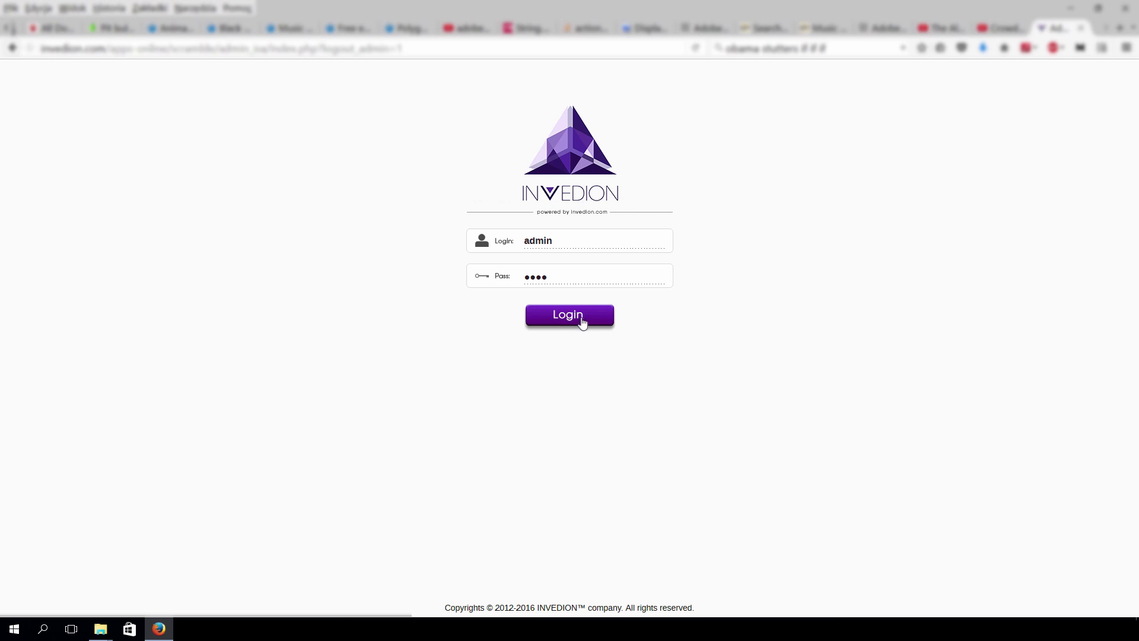
Log in as admin, view the password-change settings page, then go to the Category list
left_click(583, 323)
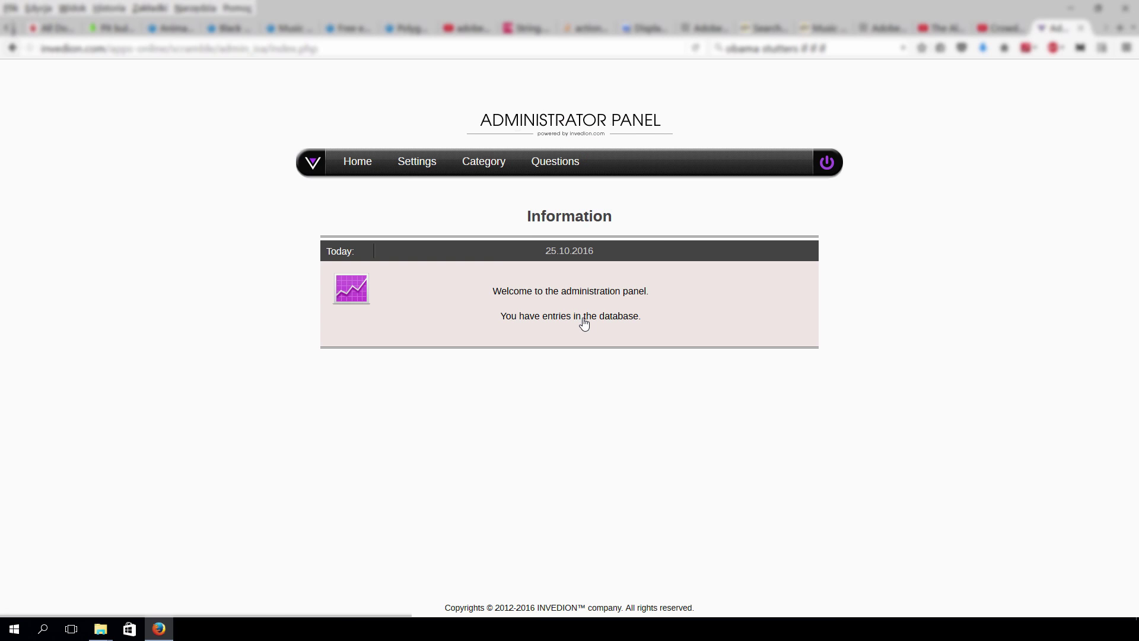
left_click(414, 167)
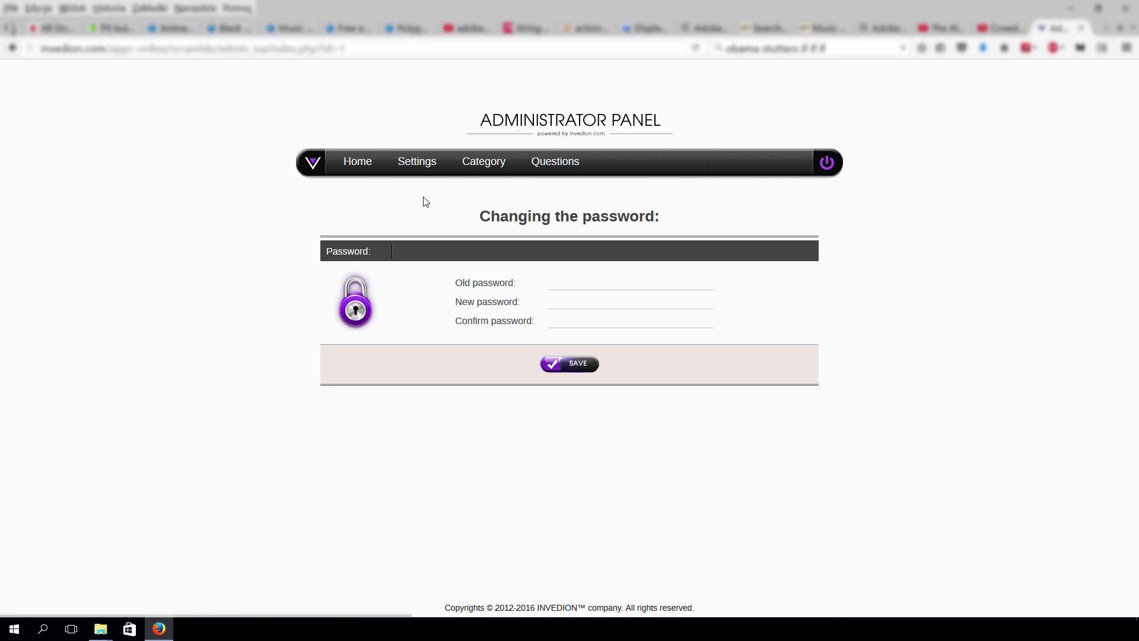
left_click(477, 169)
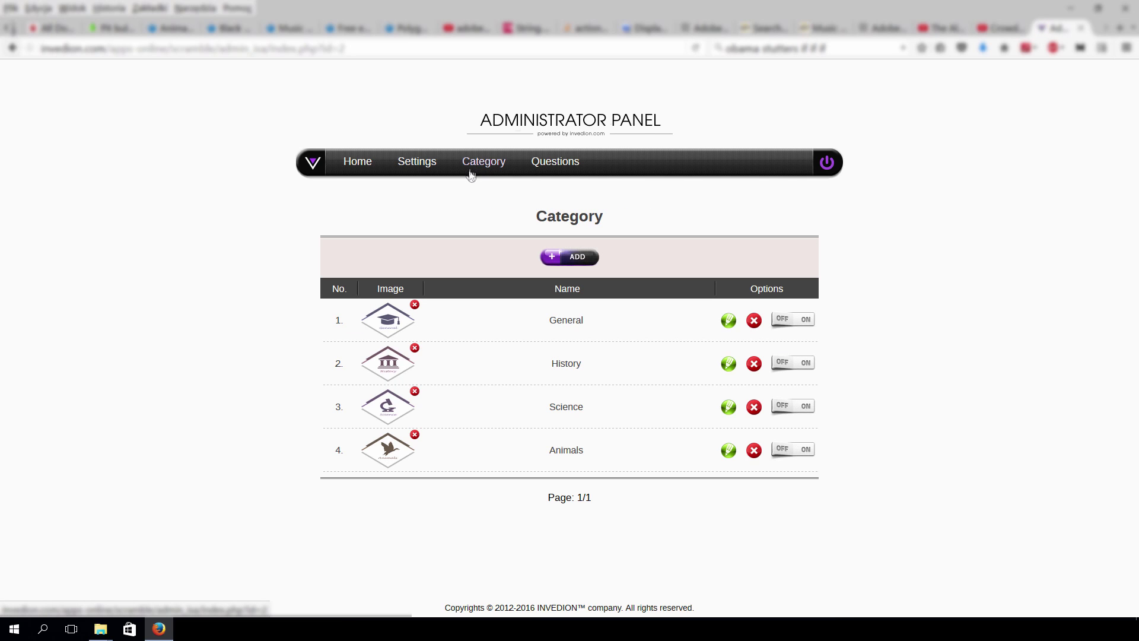
Add a new category titled 'xxx', save it, and return to the list
left_click(569, 258)
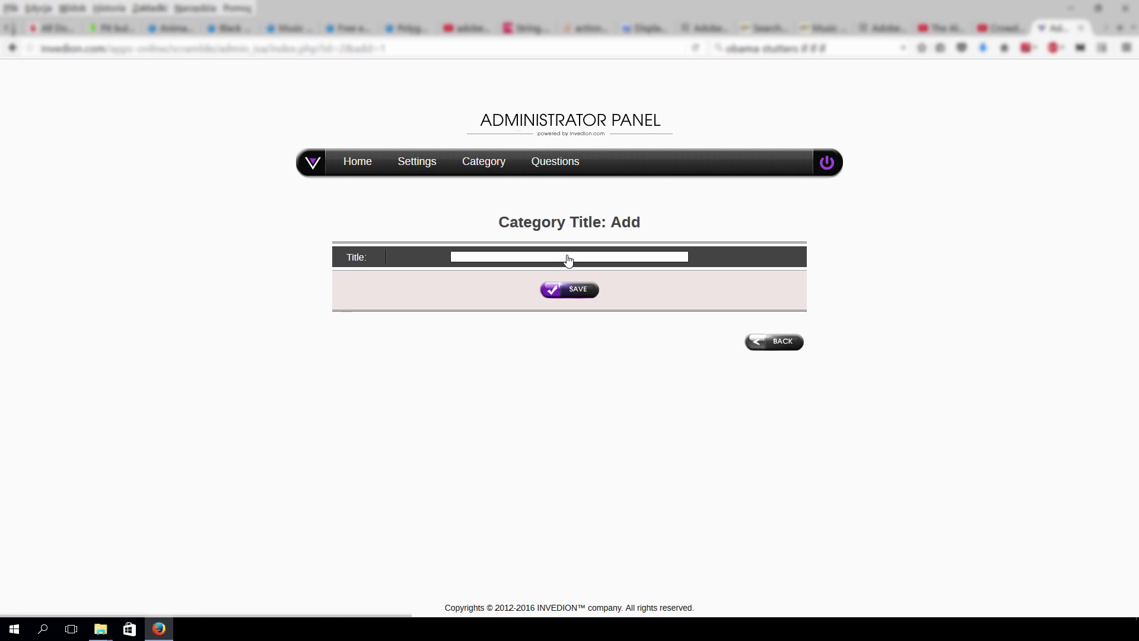
left_click(556, 256)
type("xxx")
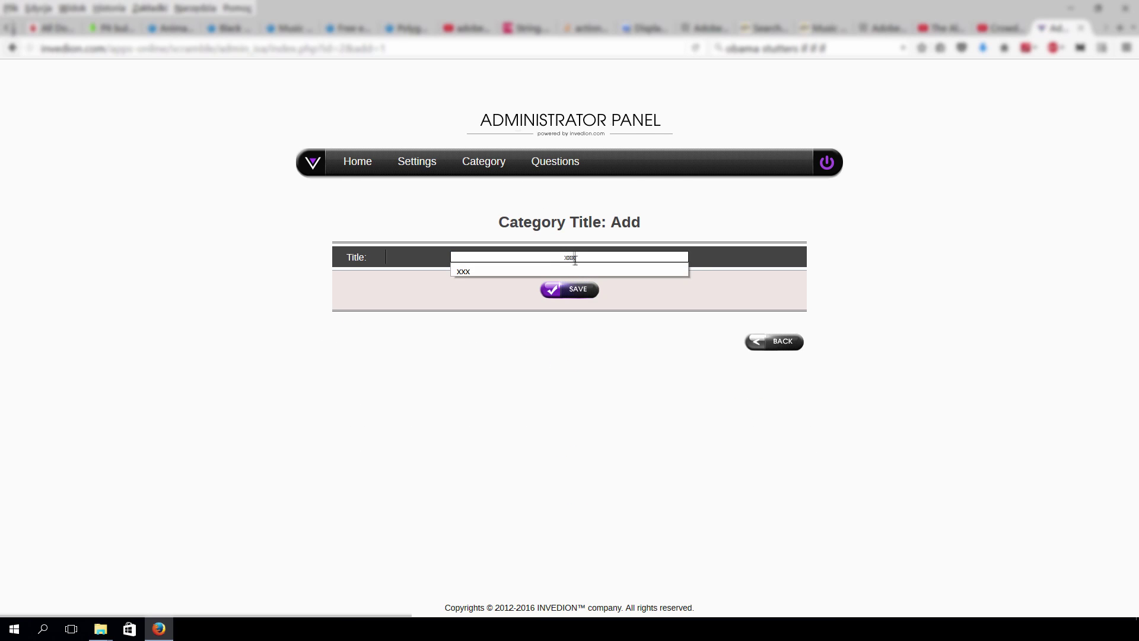
left_click(577, 291)
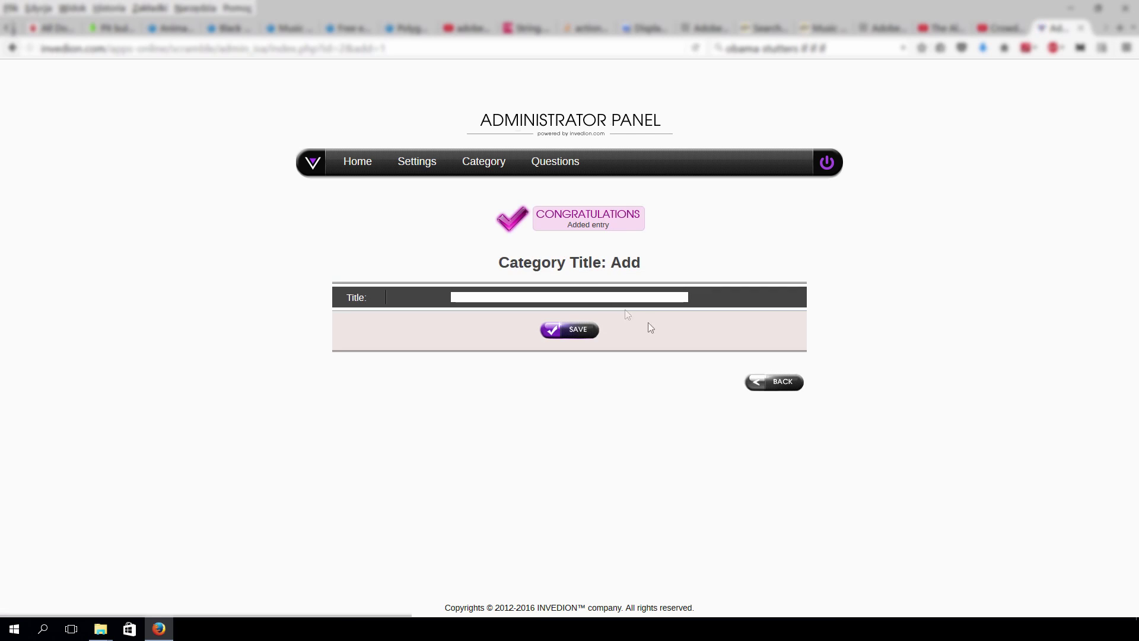
left_click(792, 392)
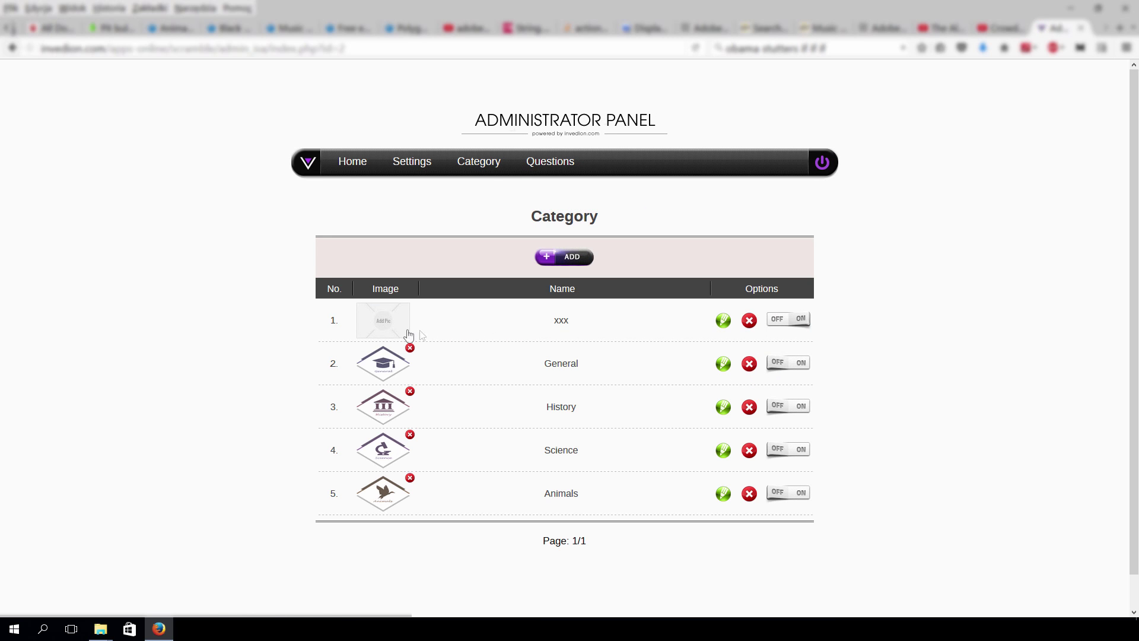
Upload 3.png as the picture for the xxx category
left_click(383, 327)
left_click(484, 337)
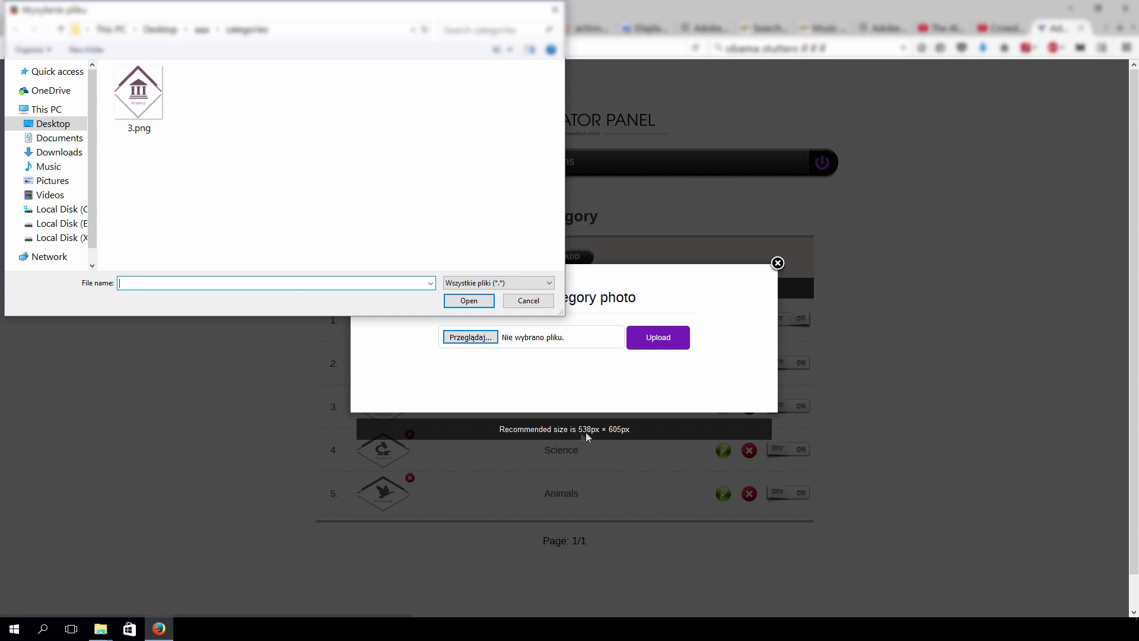
left_click(147, 104)
left_click(462, 304)
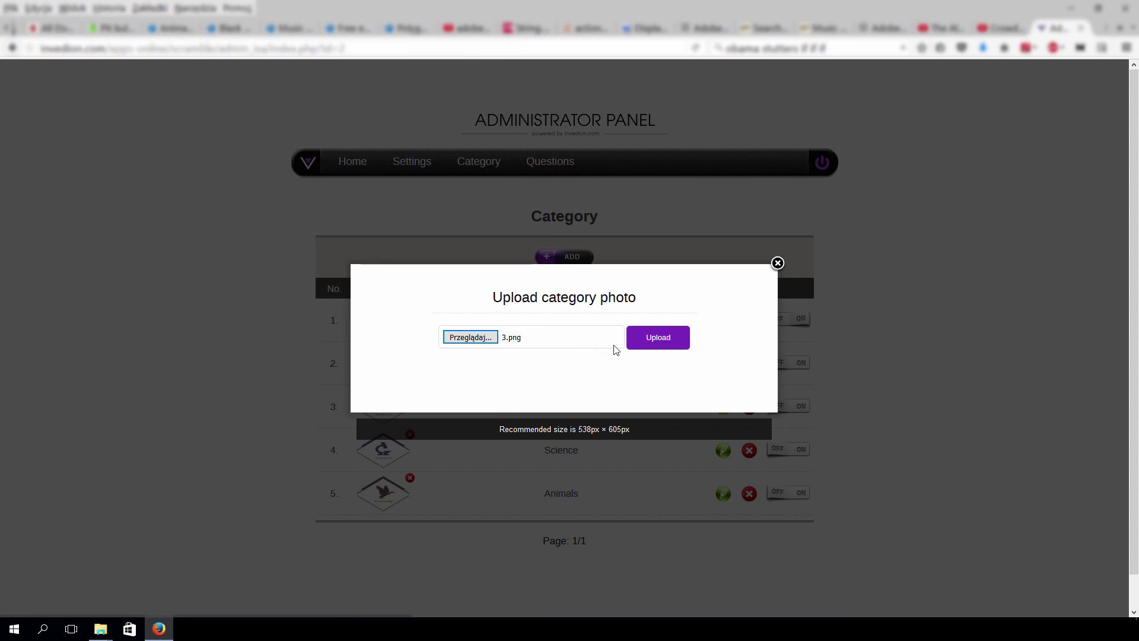
left_click(653, 343)
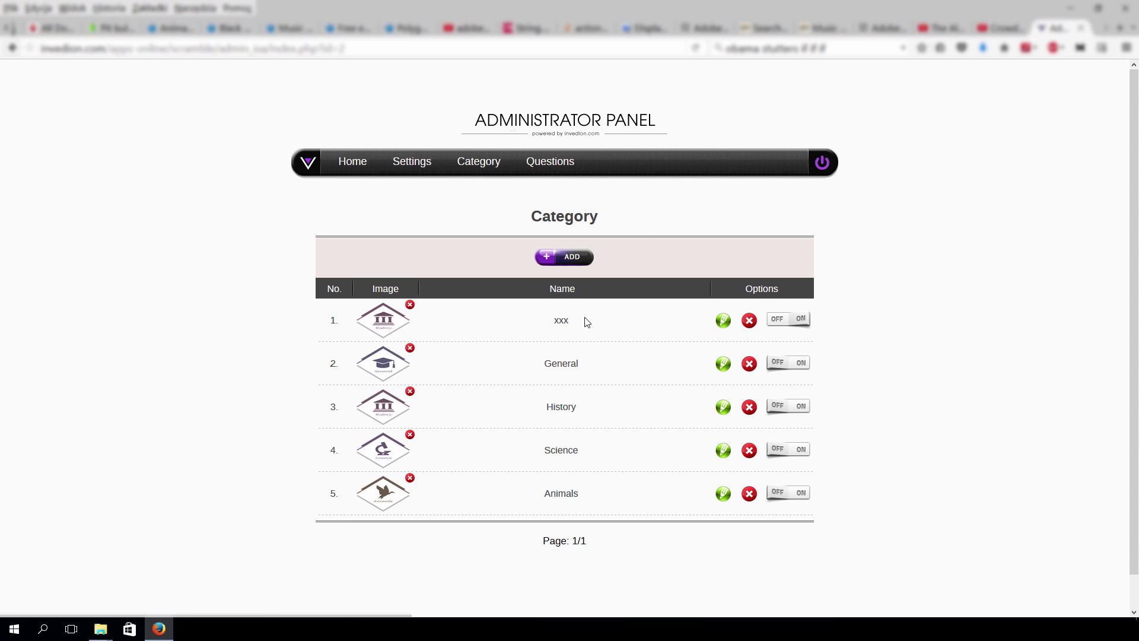
Open xxx for editing and for deletion, backing out of both without changes
left_click(724, 322)
left_click(764, 341)
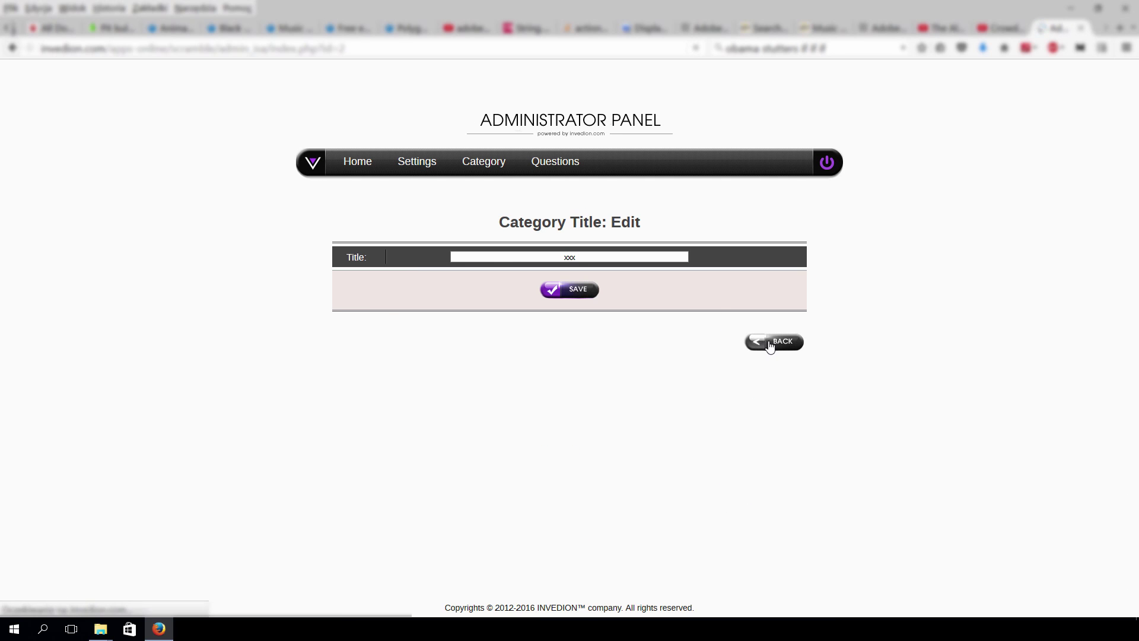
left_click(750, 321)
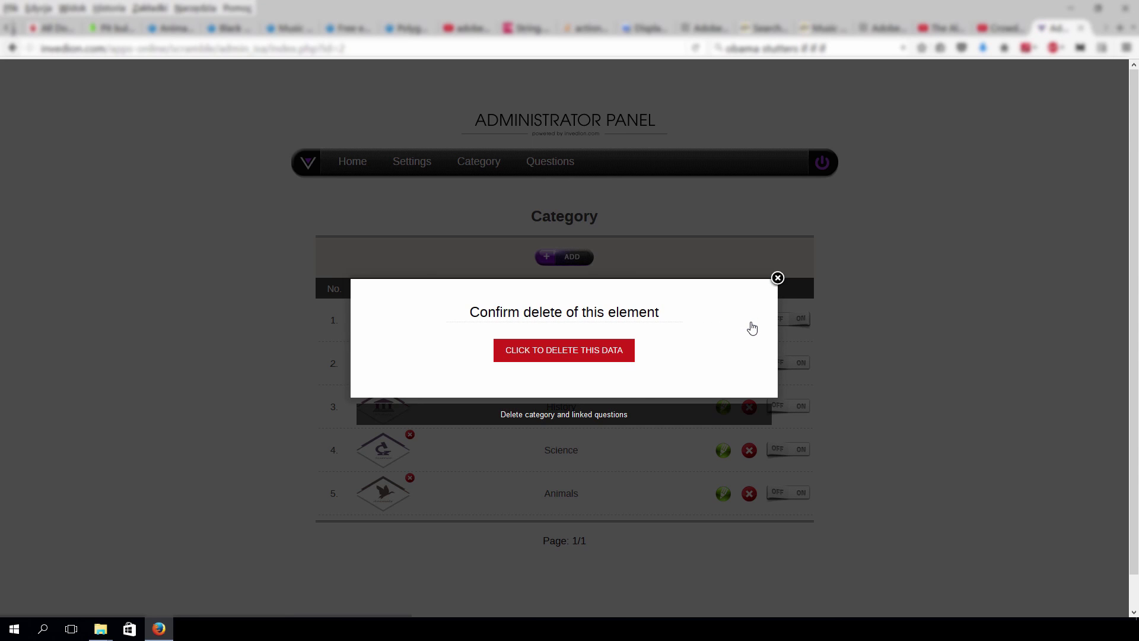
left_click(776, 278)
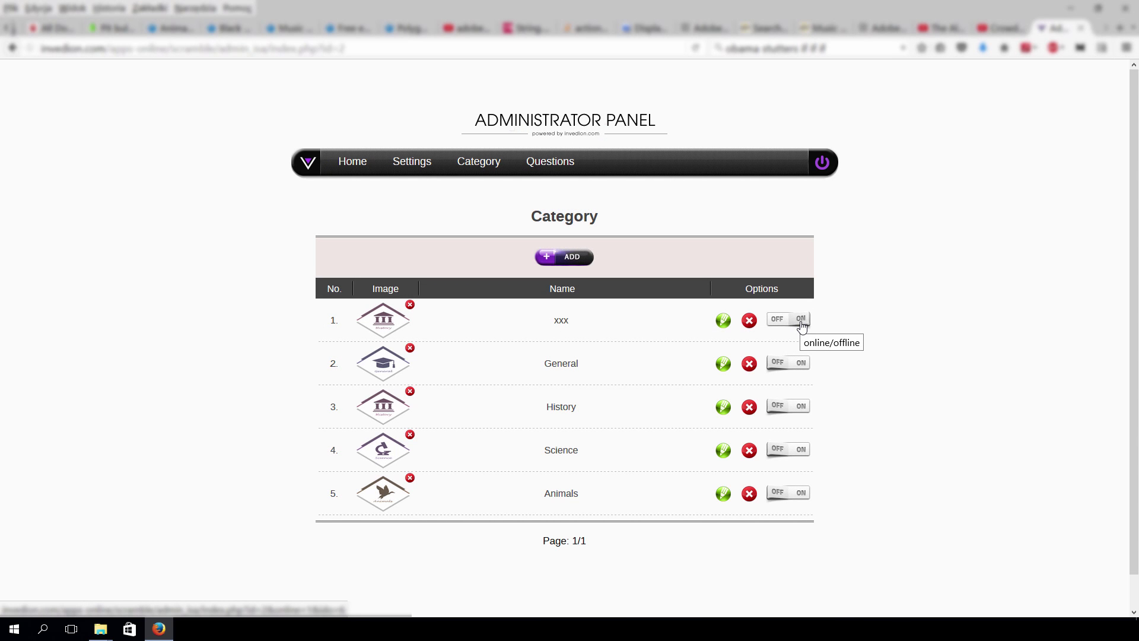
View a category picture full size, toggle xxx's online status, and open its questions
left_click(383, 319)
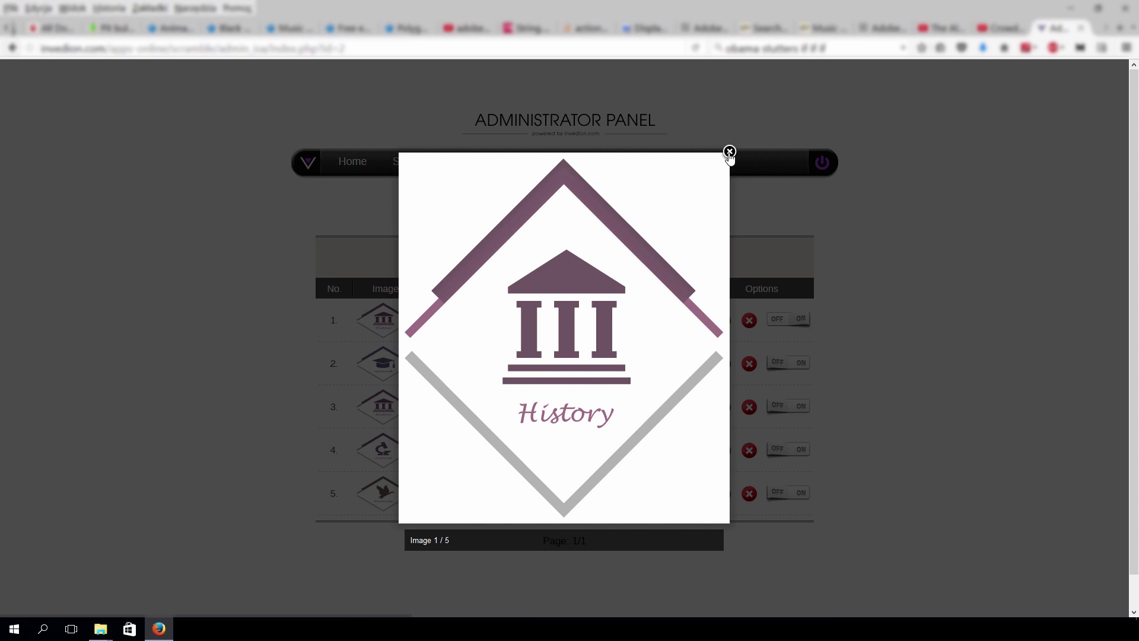
left_click(728, 152)
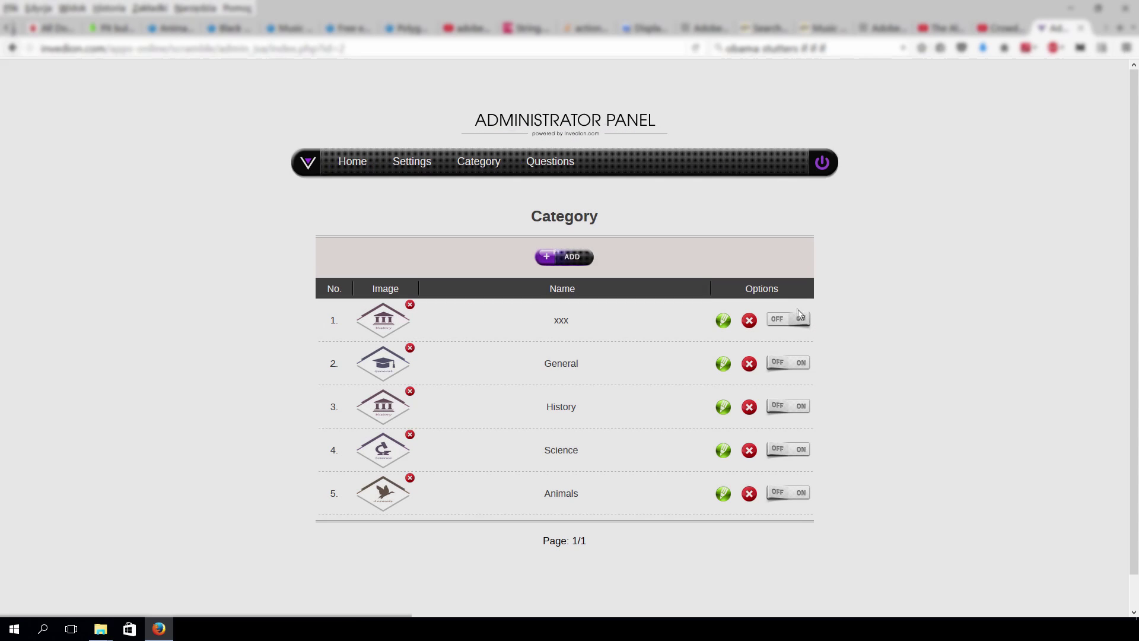
left_click(771, 324)
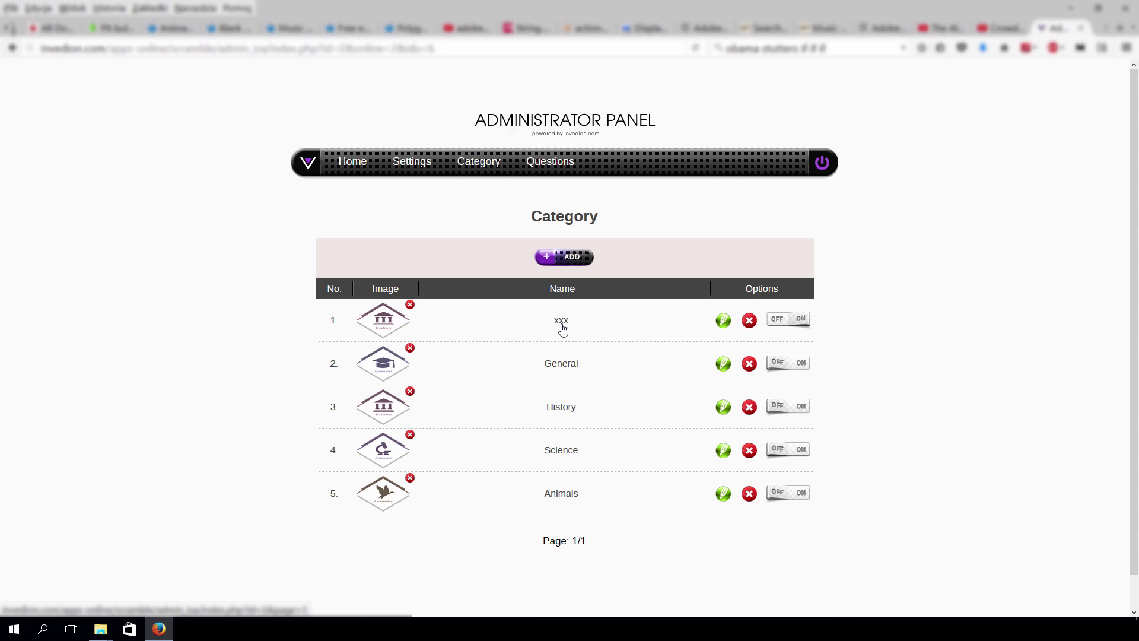
left_click(562, 325)
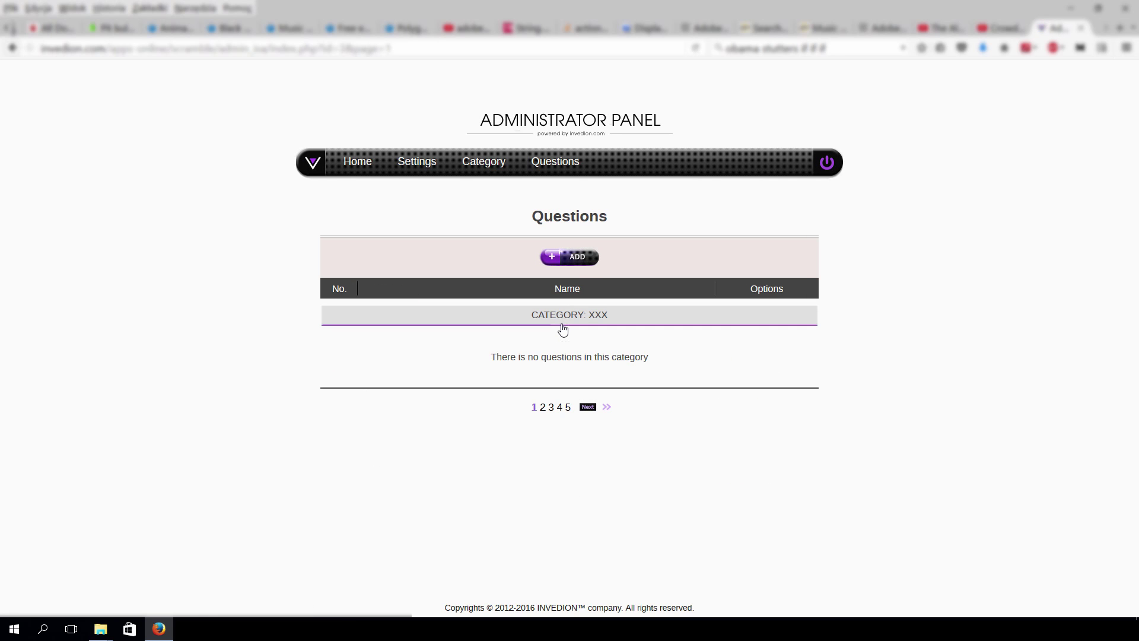
Start a new question and assign it to category xxx
left_click(579, 259)
left_click(578, 258)
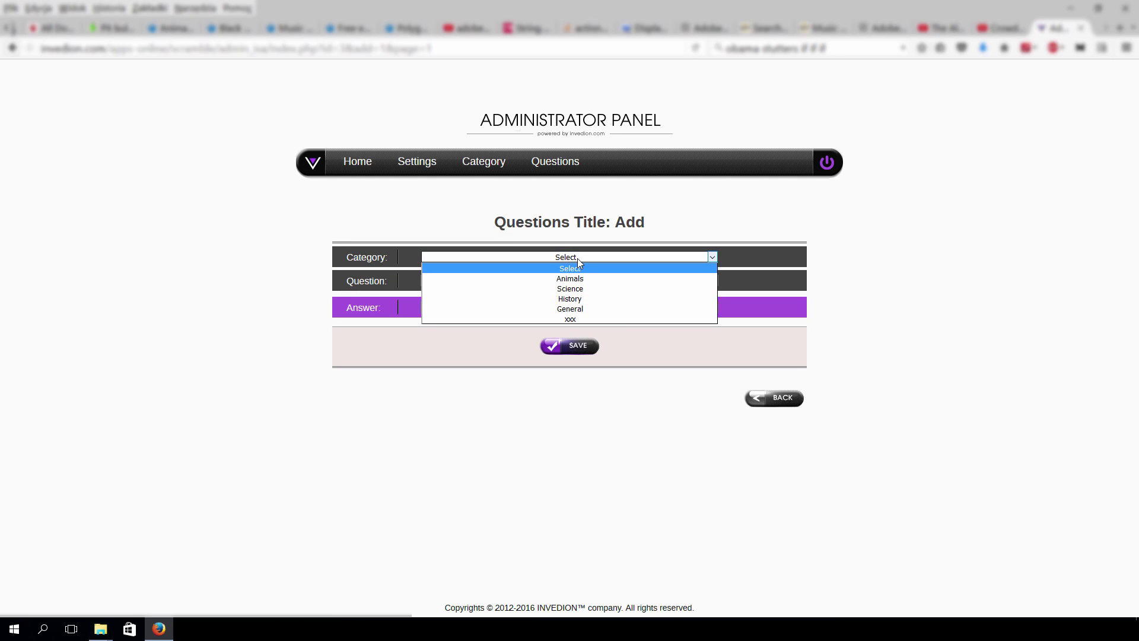
left_click(581, 318)
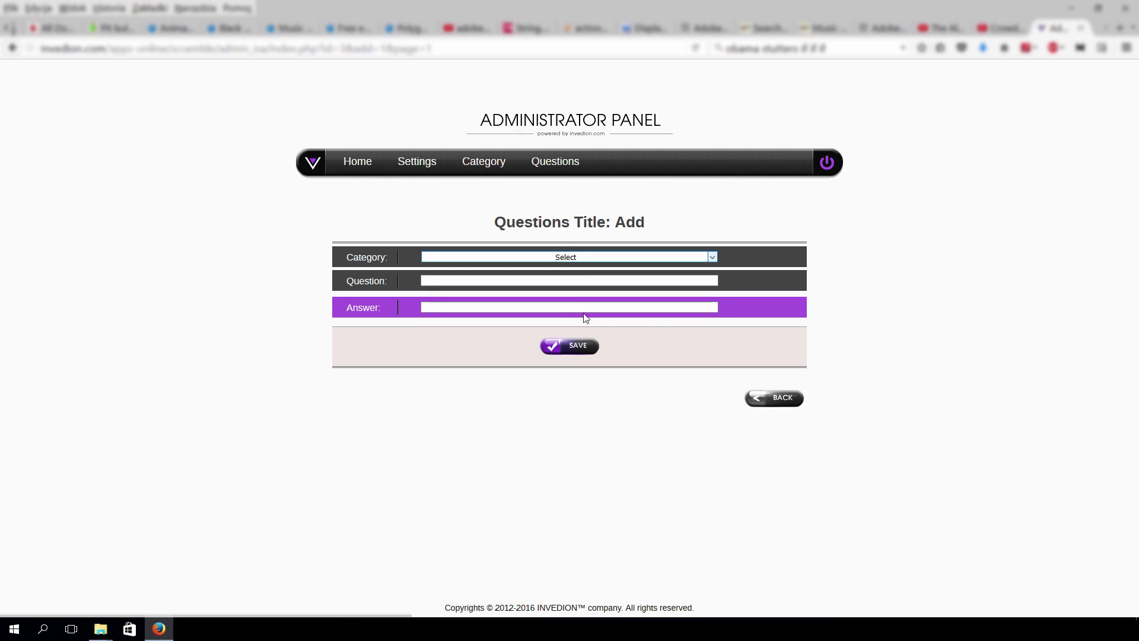
Enter and adjust the question text 'qwdqwdqw qr q wr'
left_click(570, 280)
type("qwdqwdqw qr ")
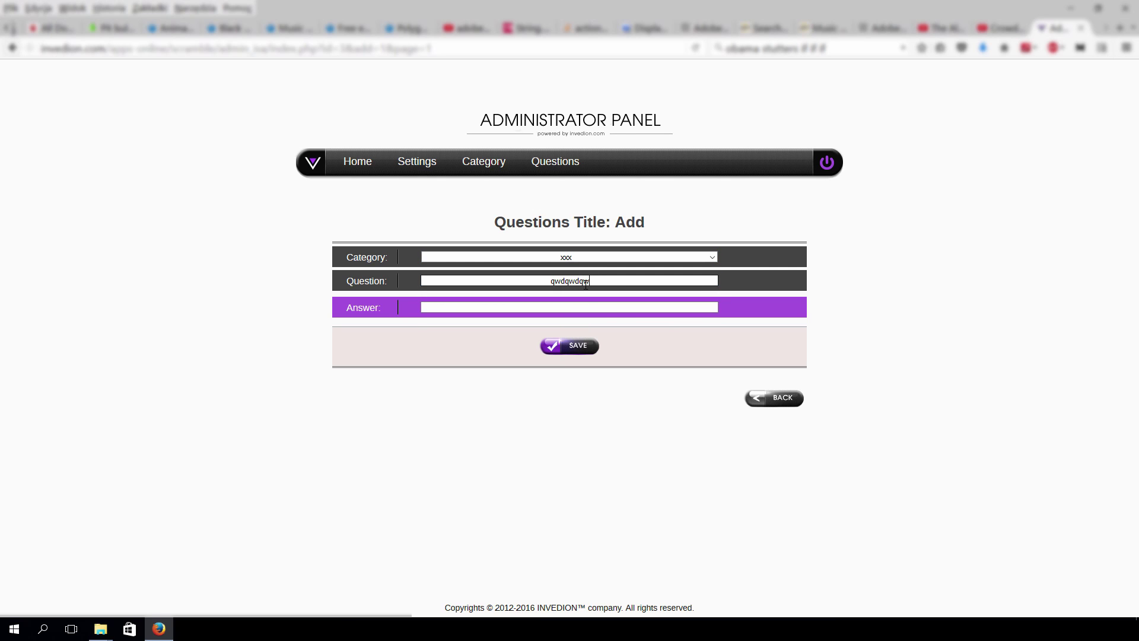
type("q wr")
left_click_drag(604, 281, 537, 281)
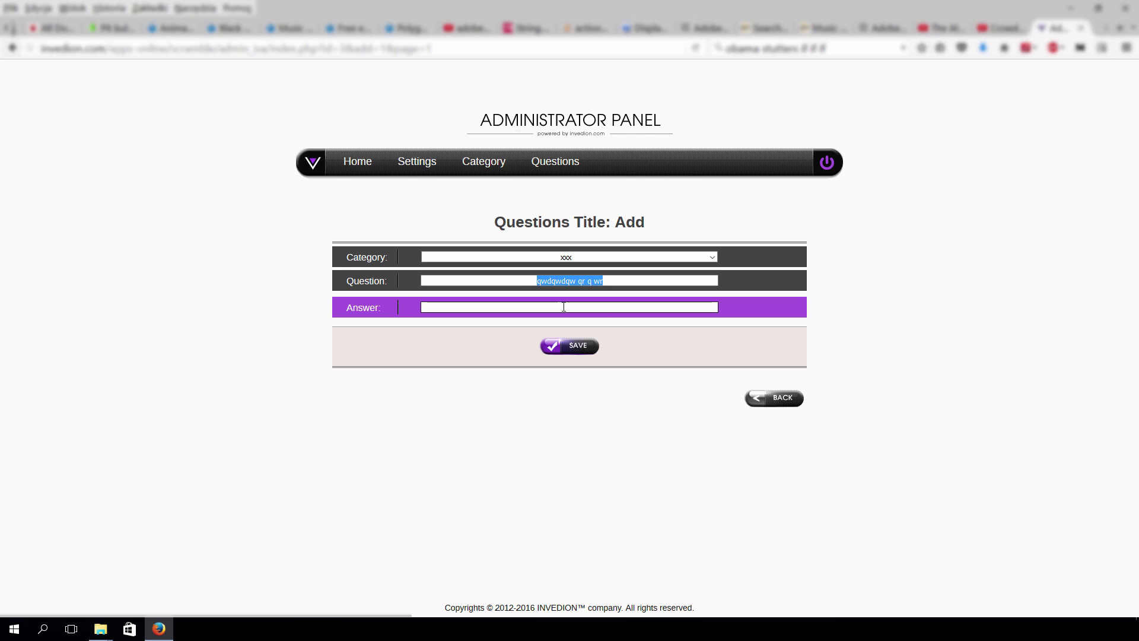
left_click(607, 280)
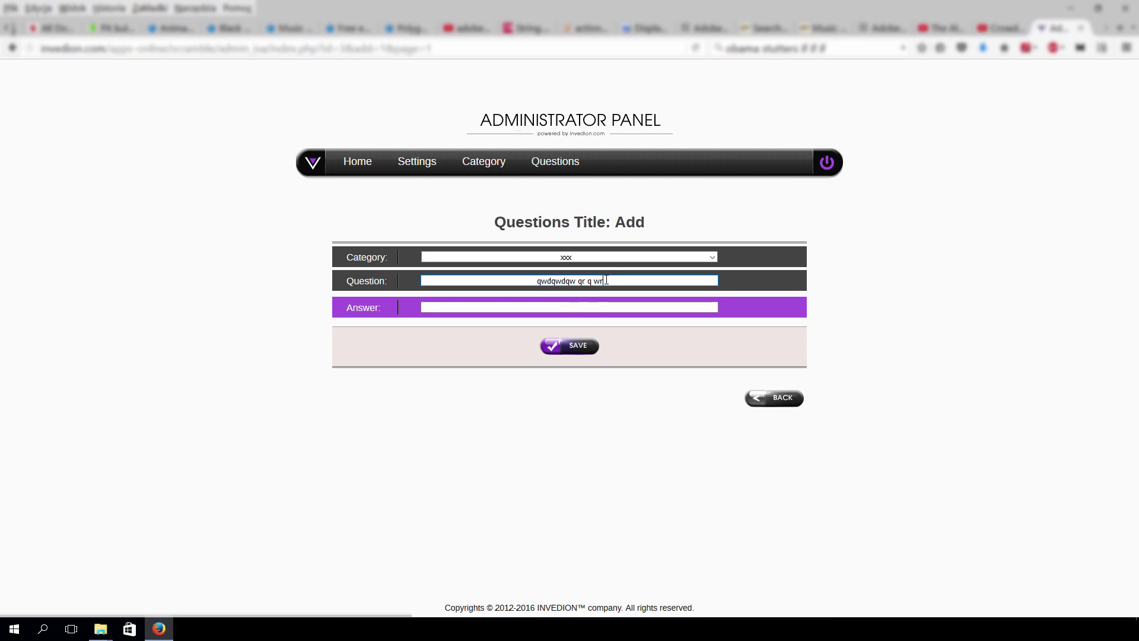
key("Tab")
left_click_drag(609, 282, 552, 281)
left_click(578, 310)
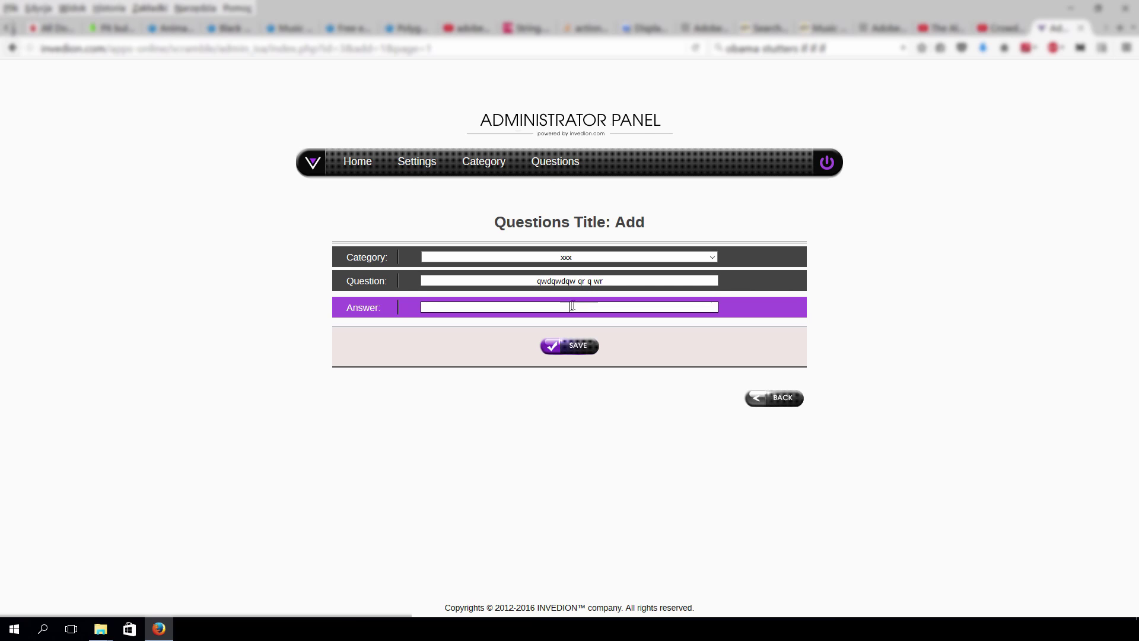
left_click(590, 280)
Choose Egypt from the suggested answers and save the question
left_click(580, 307)
left_click(576, 308)
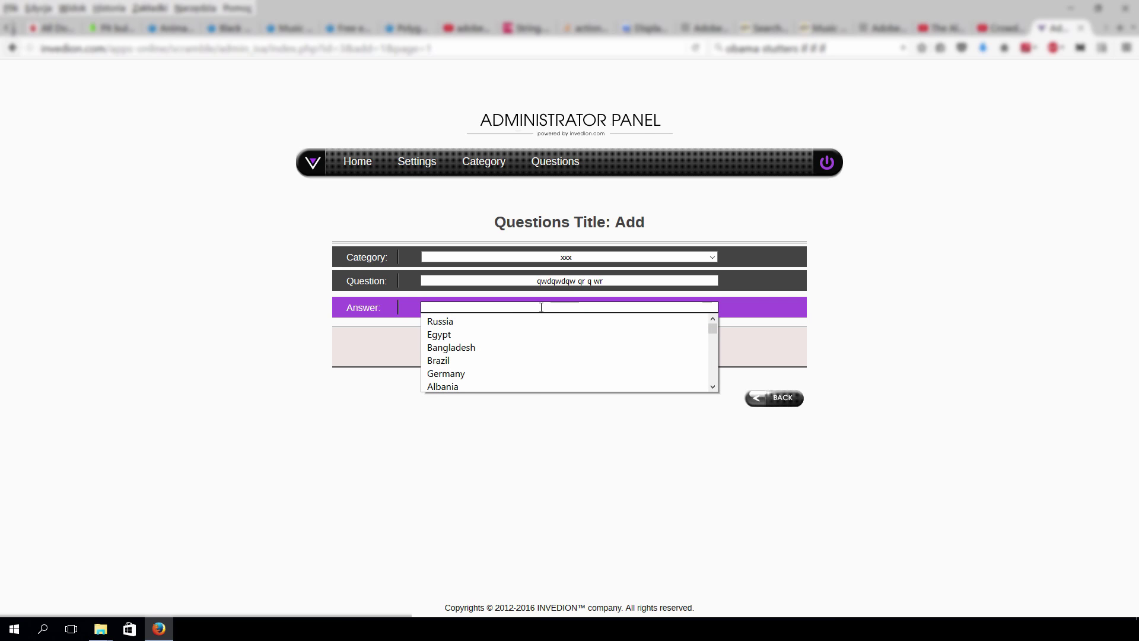
left_click(502, 333)
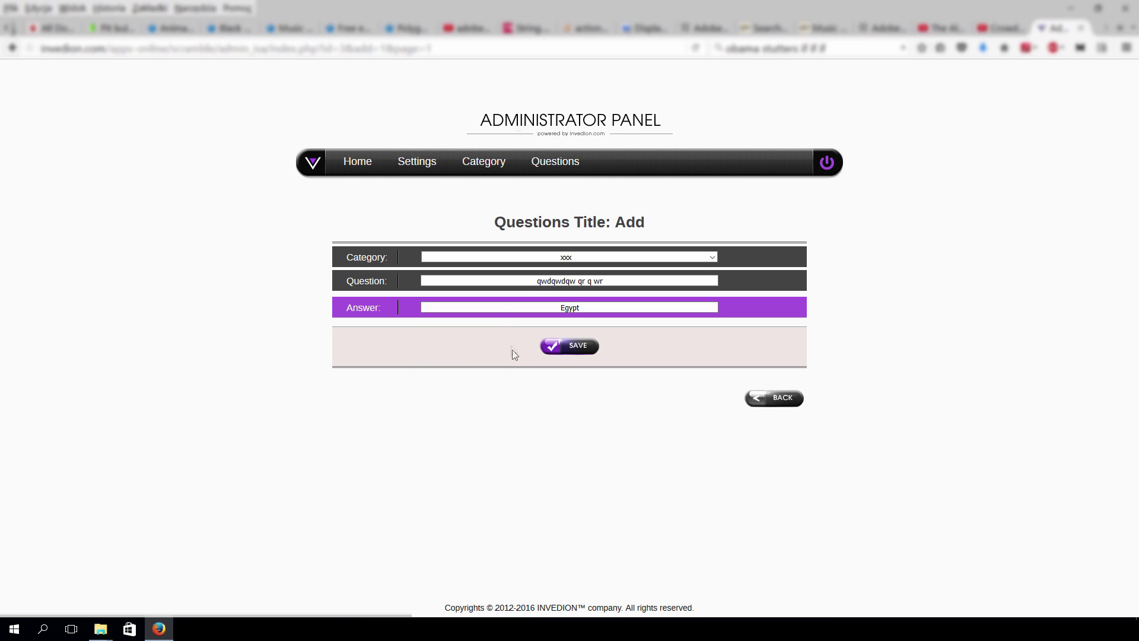
left_click(572, 347)
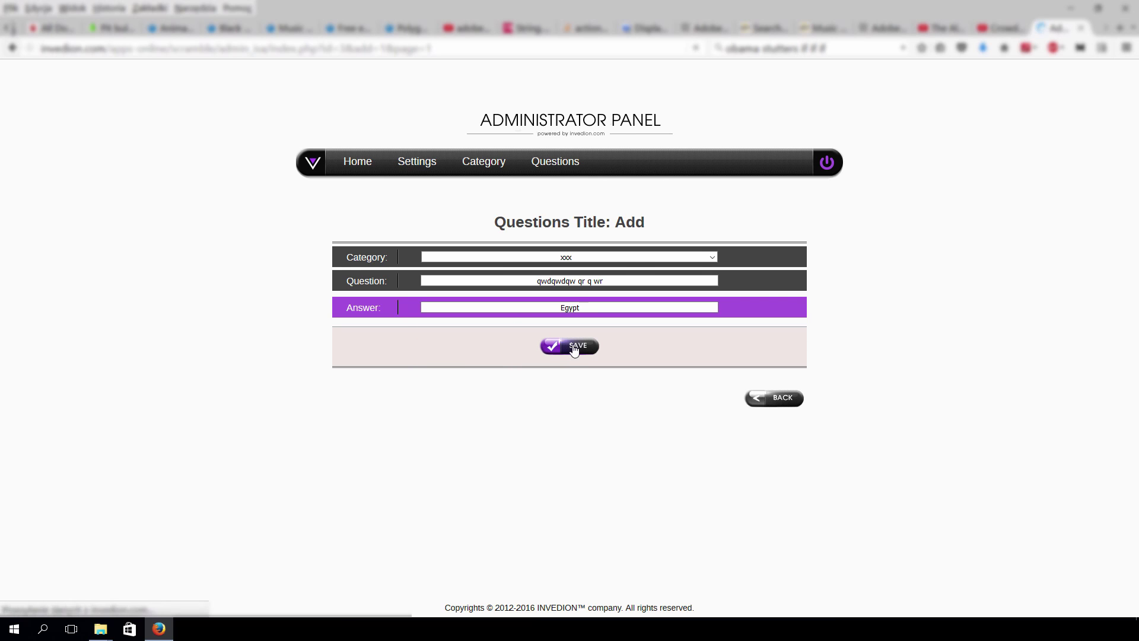
Back on the Questions list, open and leave the question's edit form, then cancel deleting it
left_click(763, 441)
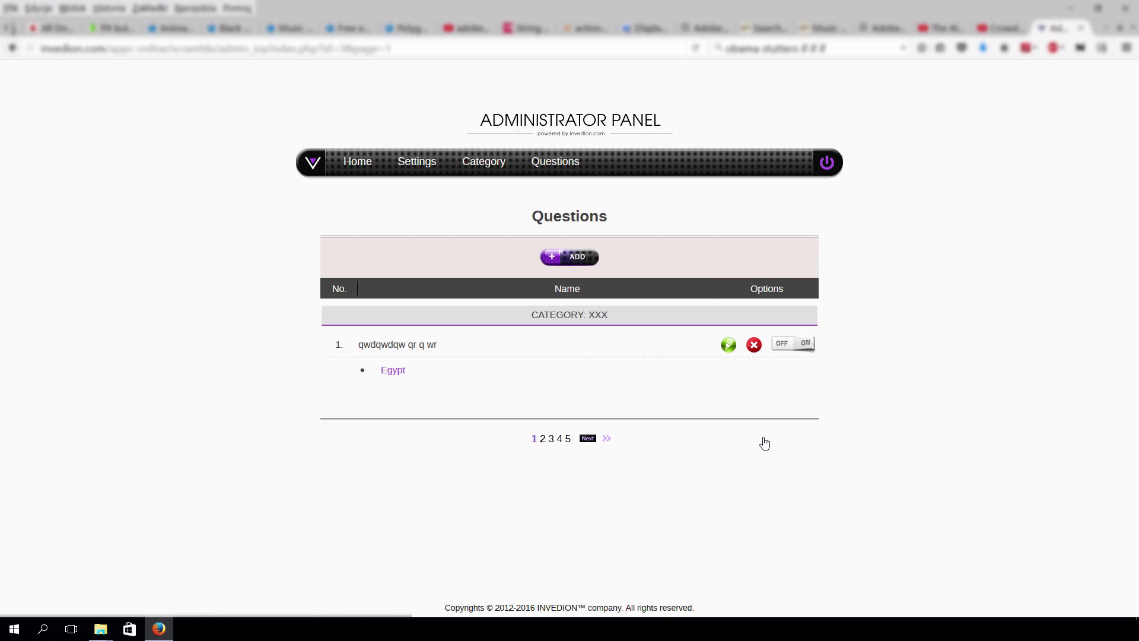
left_click(728, 346)
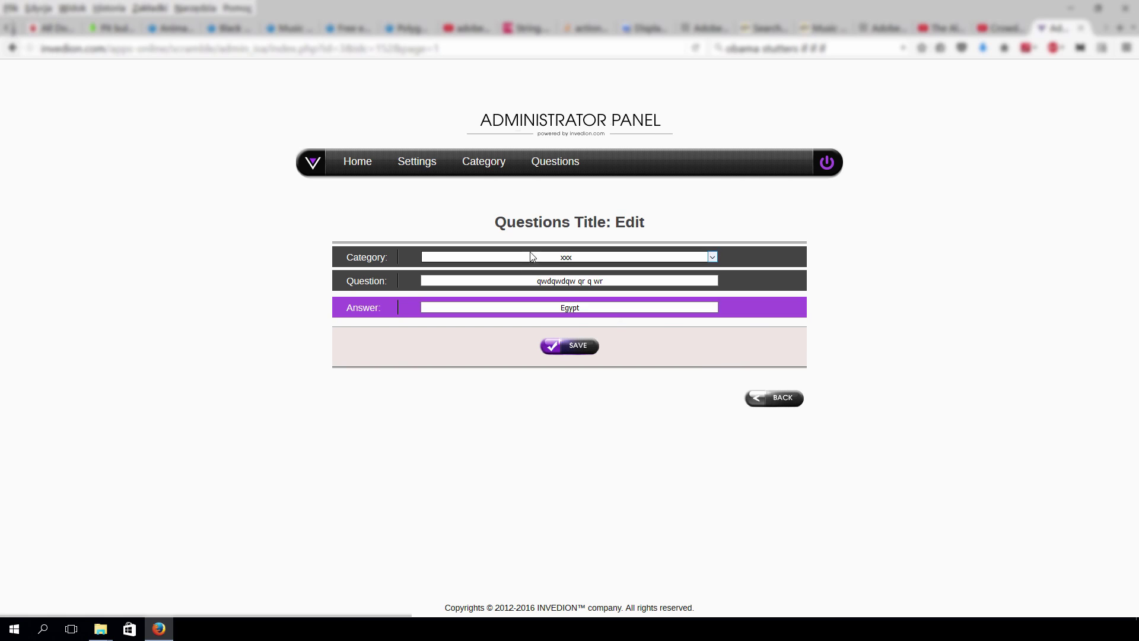
left_click(766, 396)
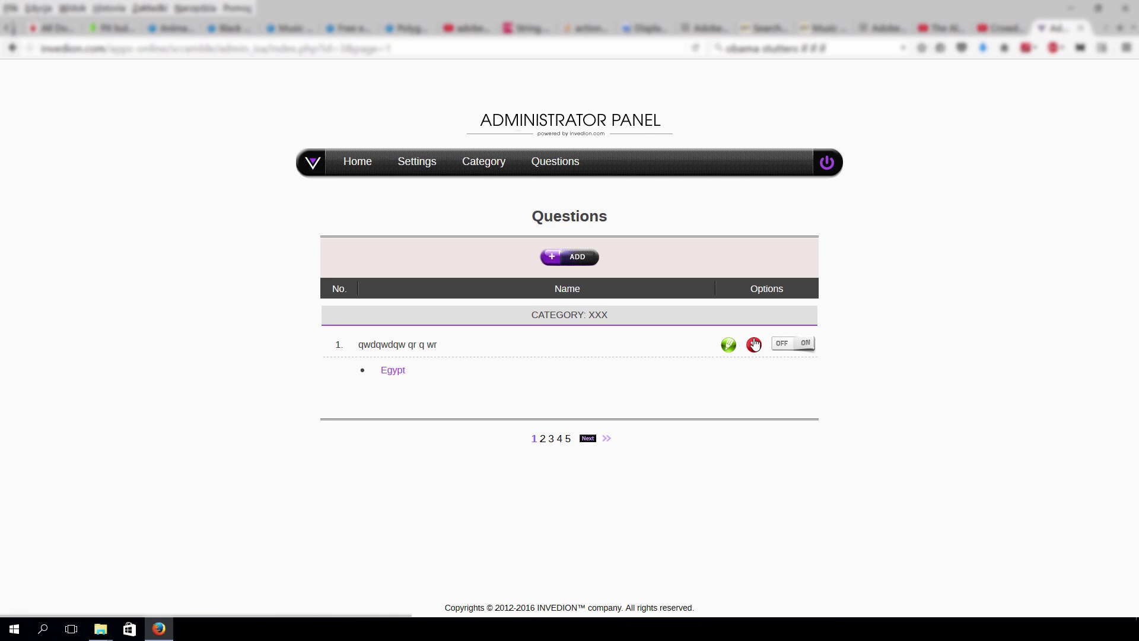
left_click(754, 348)
left_click(784, 278)
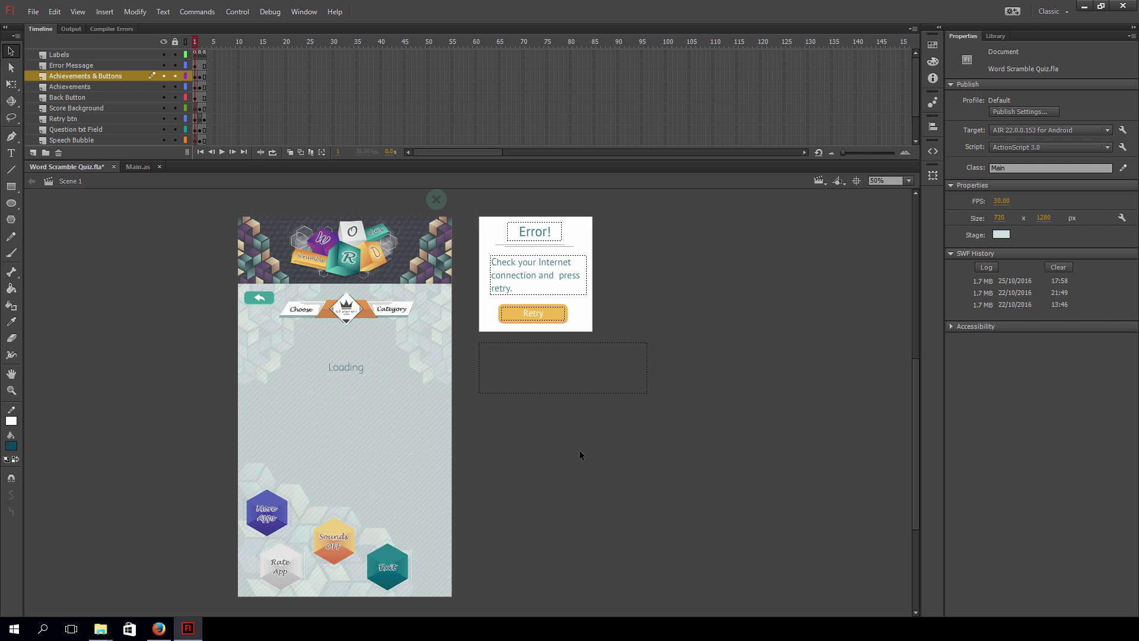
left_click(995, 36)
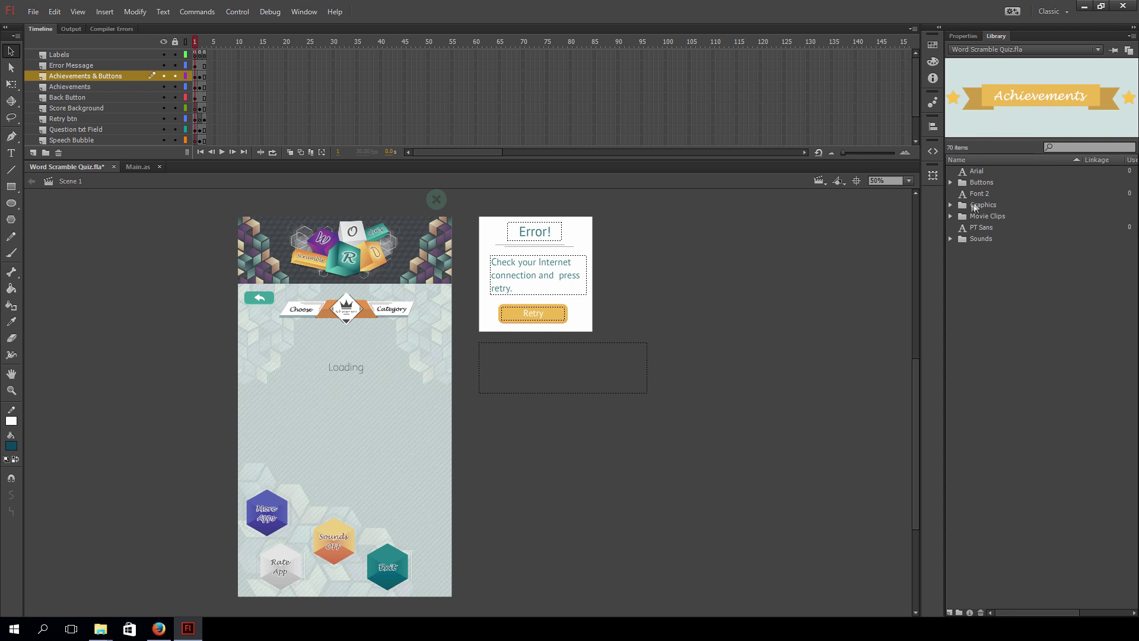
left_click(951, 205)
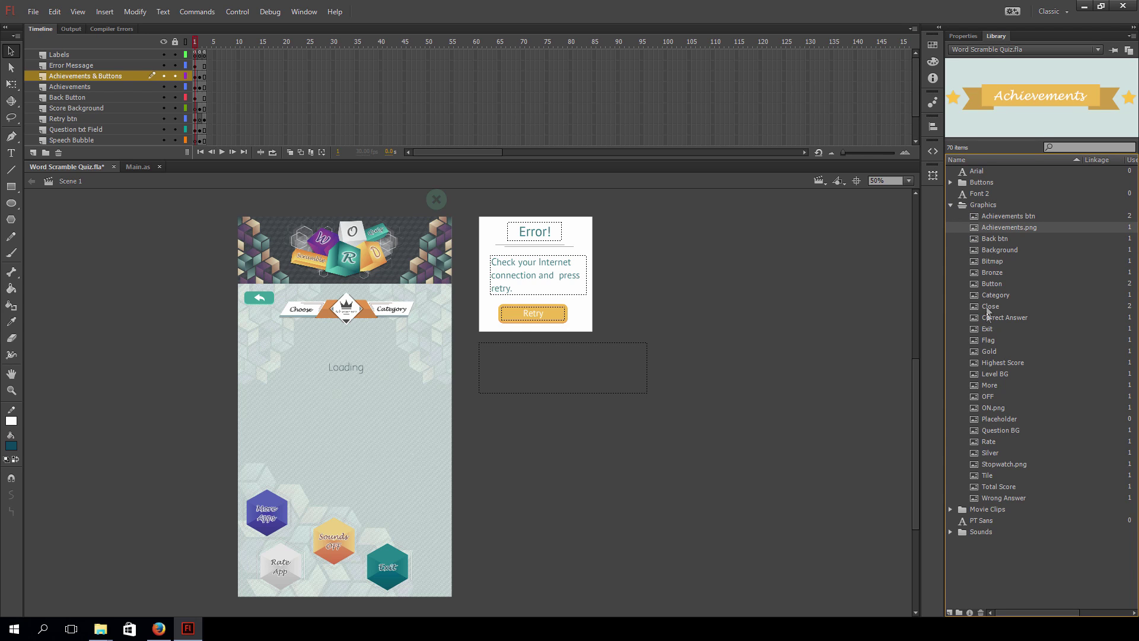
right_click(987, 234)
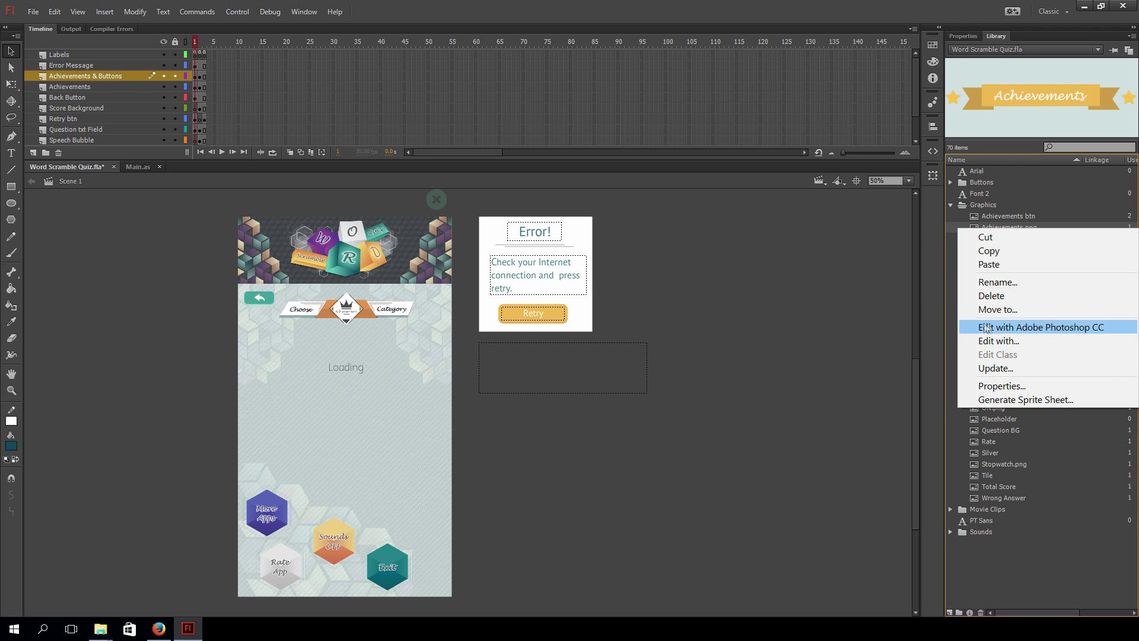
left_click(875, 305)
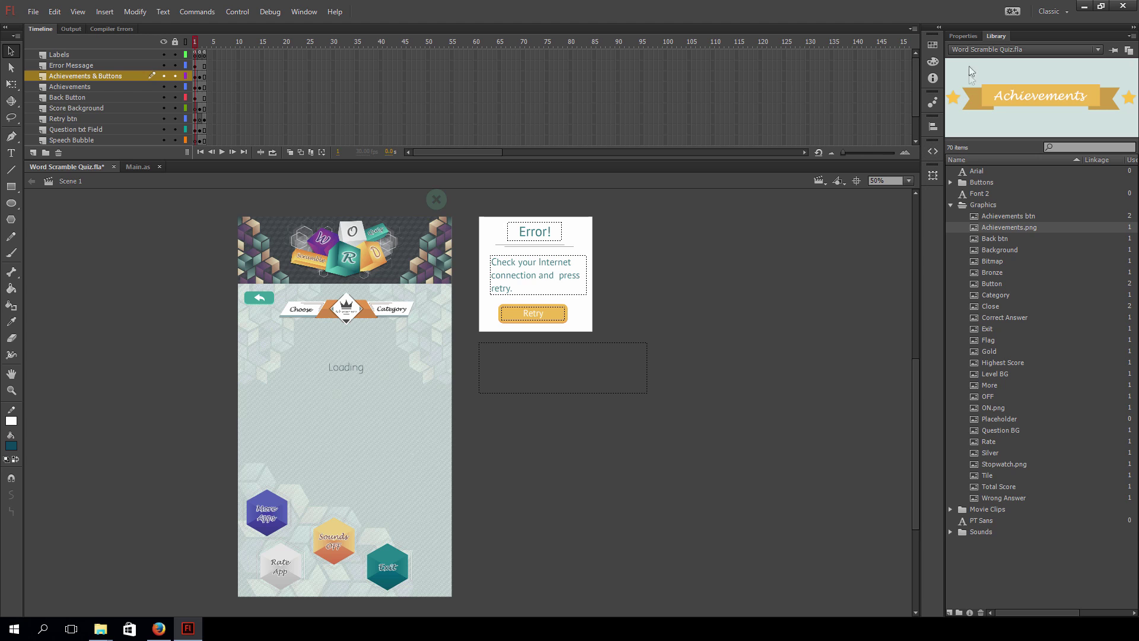
left_click(957, 41)
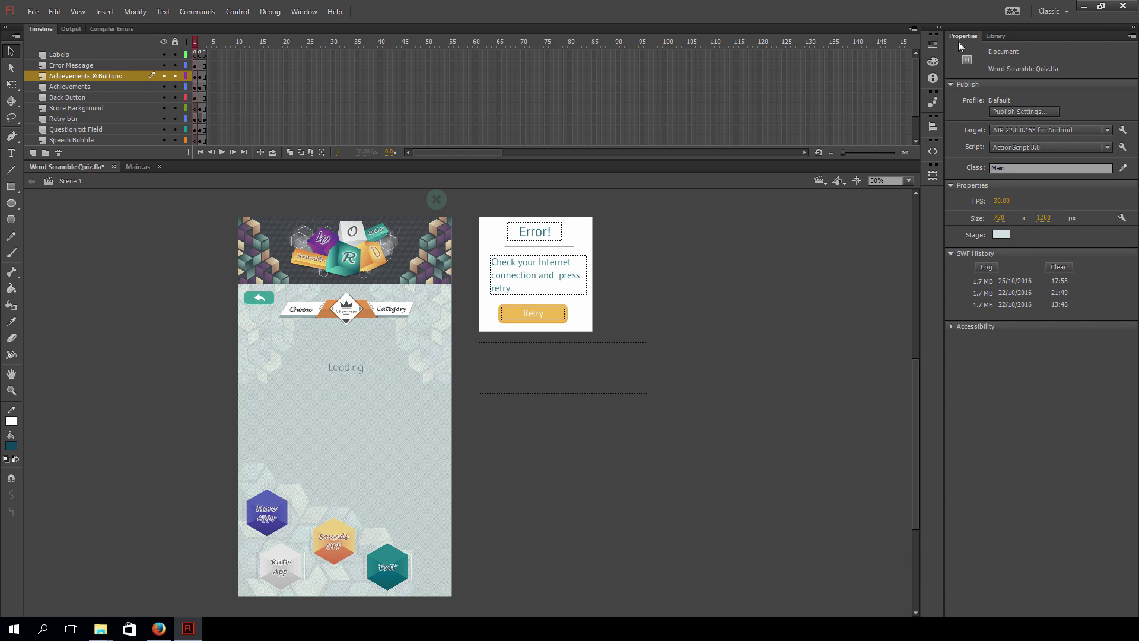
left_click(1124, 168)
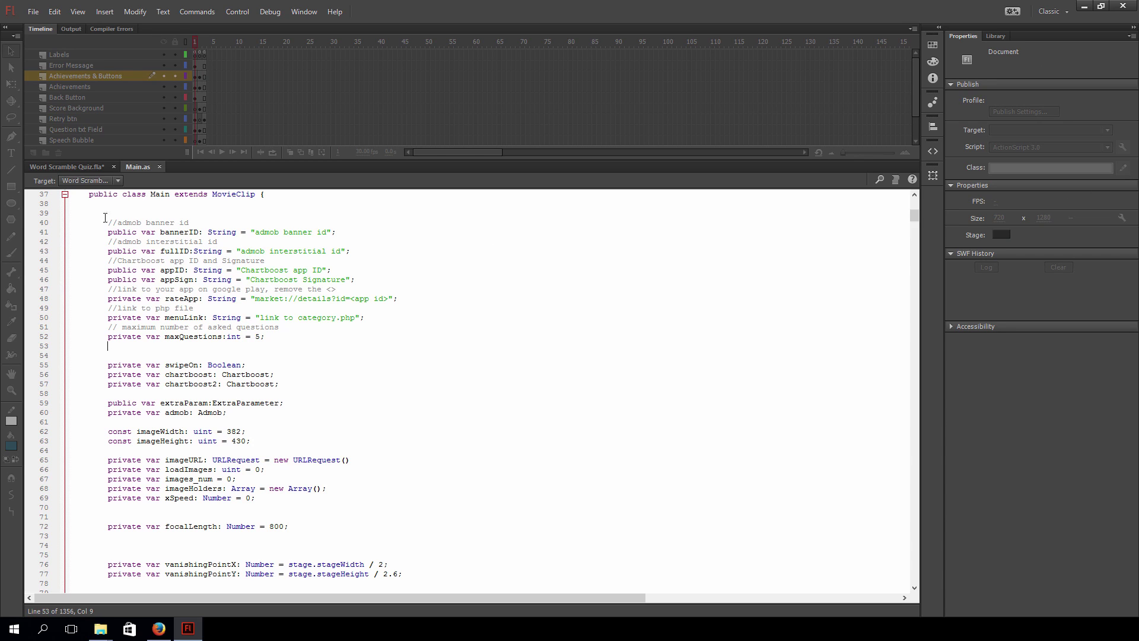
left_click_drag(108, 223, 375, 283)
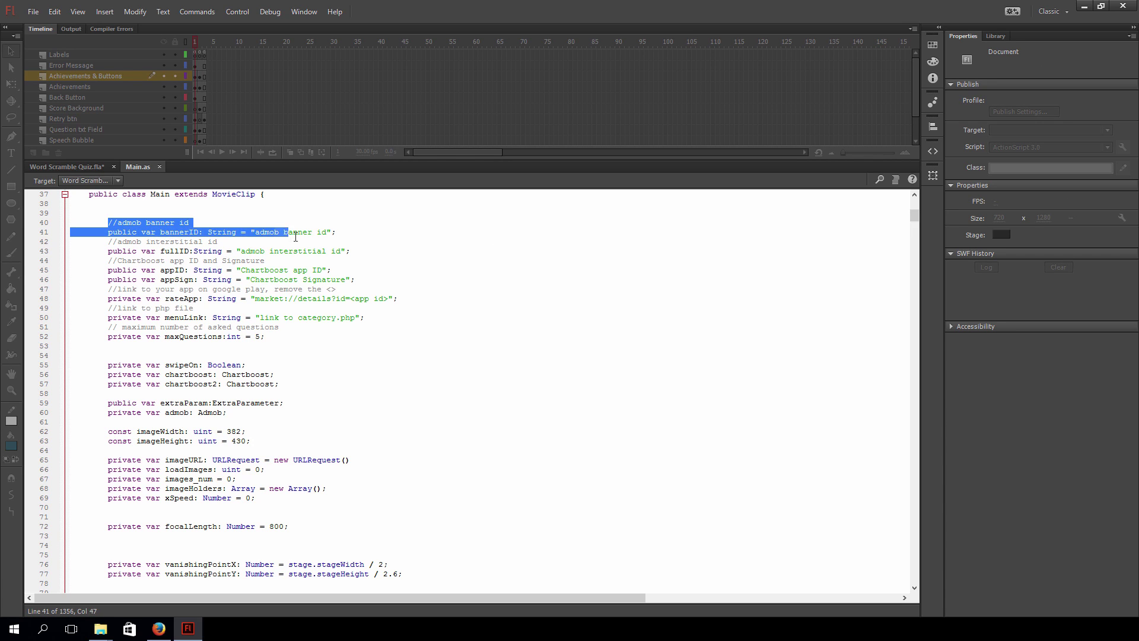
left_click_drag(375, 283, 392, 334)
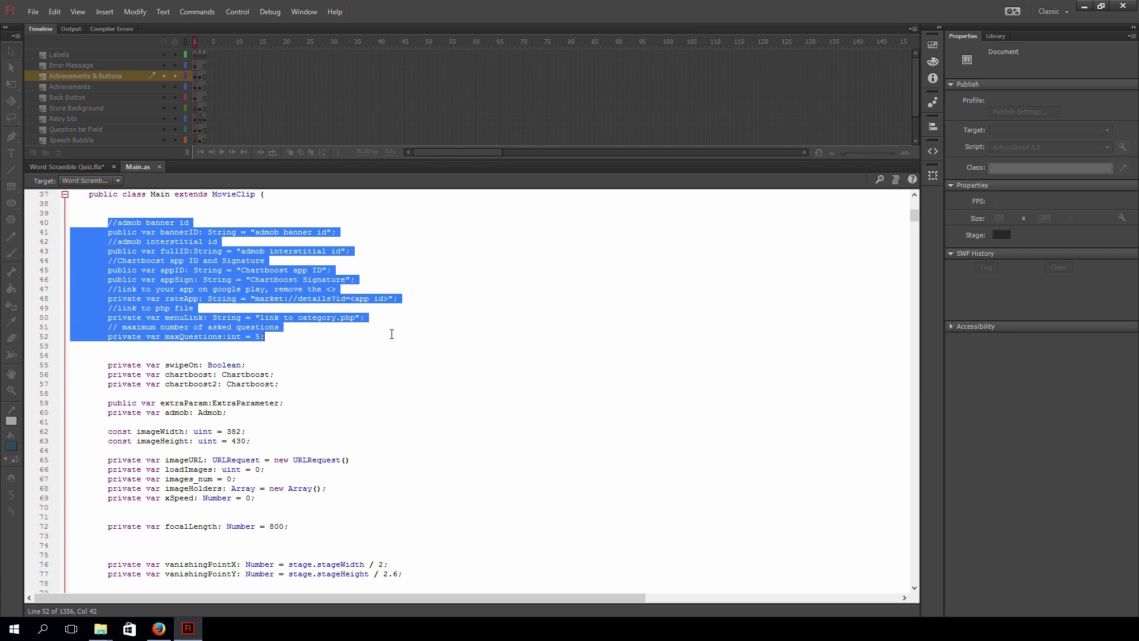
left_click(84, 166)
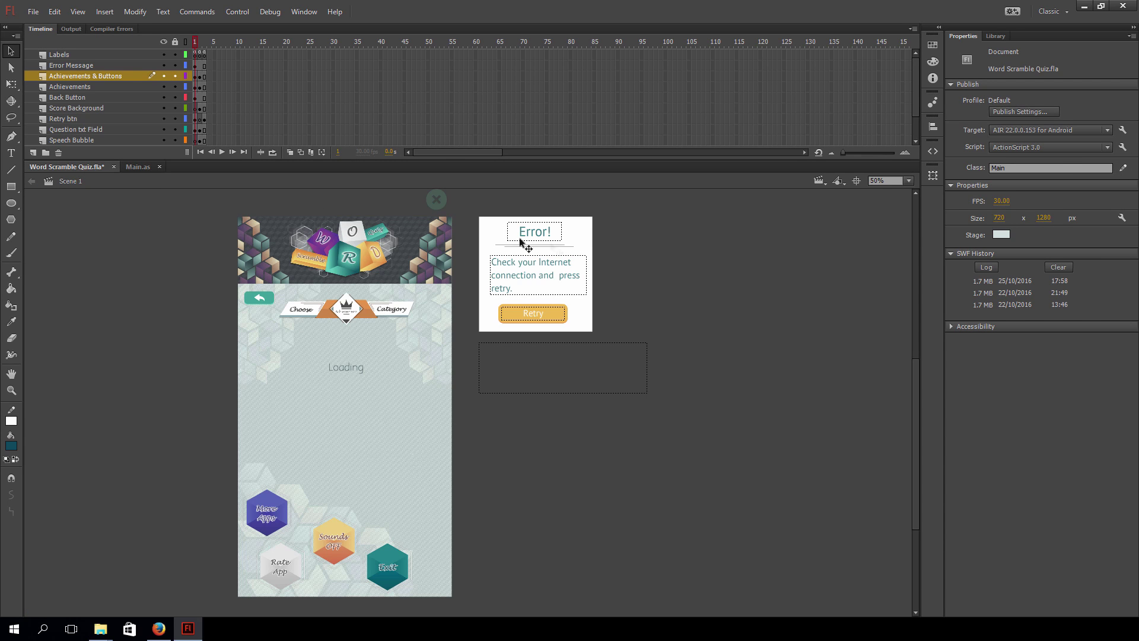
In AIR for Android Settings' Deployment options, start and then cancel a new certificate
left_click(1123, 130)
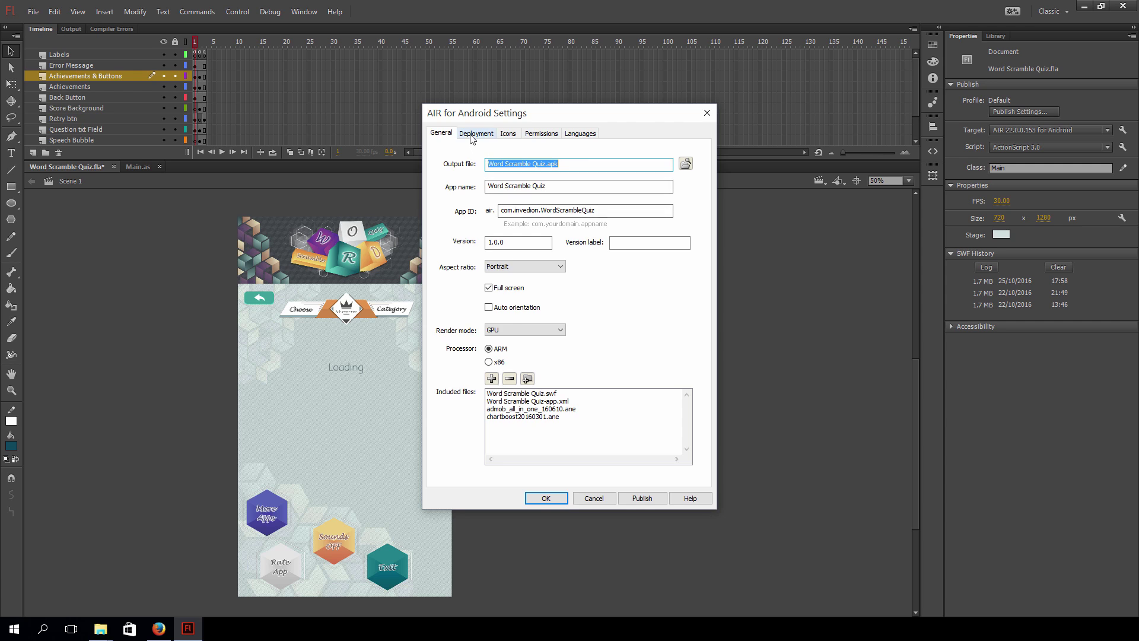
left_click(474, 133)
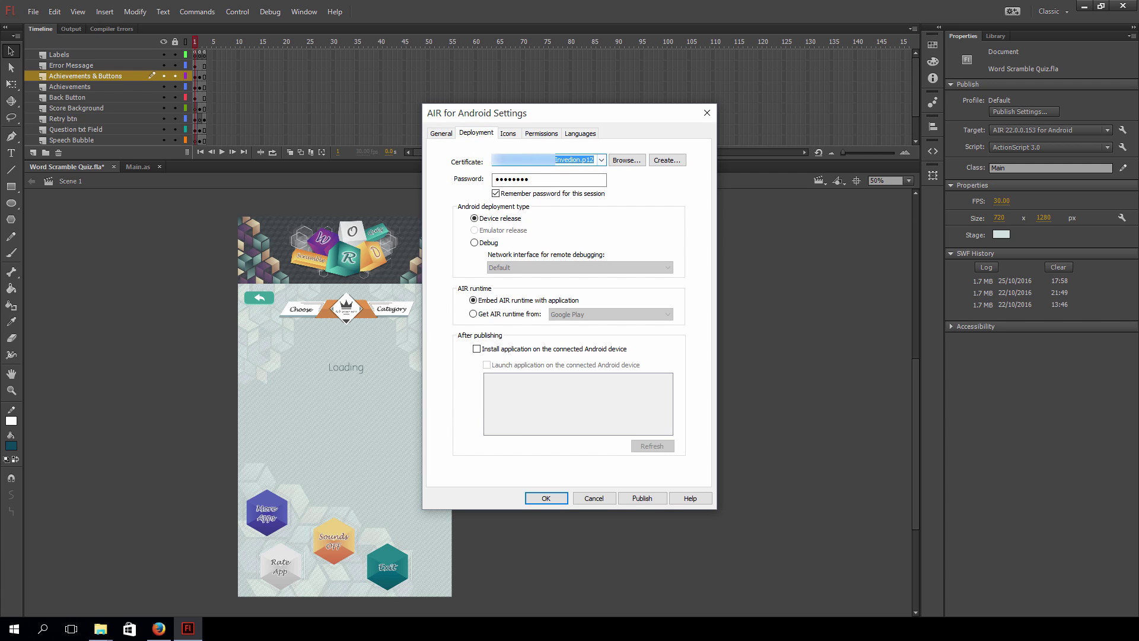
left_click(666, 161)
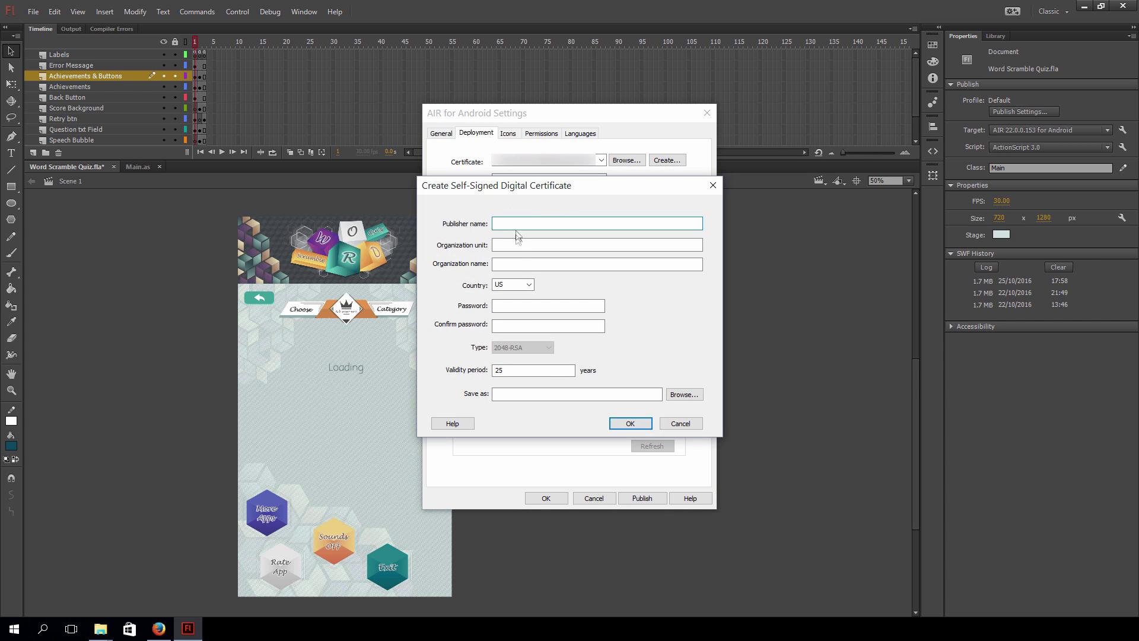
left_click(682, 425)
Publish the Android APK, acknowledge the packaging message, and close the settings
left_click(642, 497)
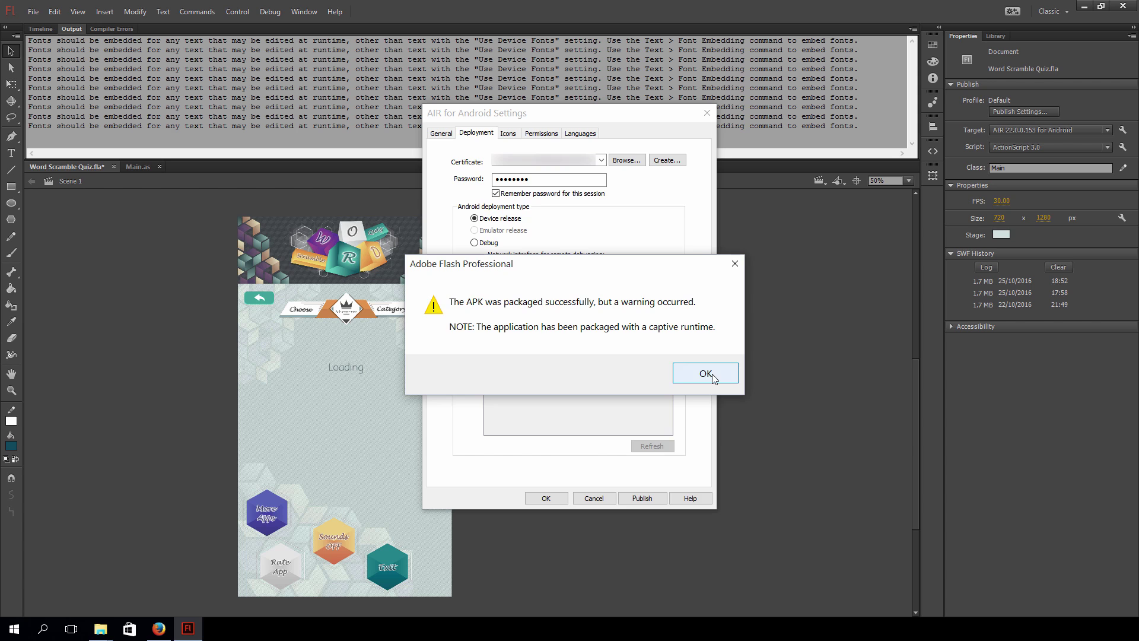
left_click(706, 374)
left_click(546, 498)
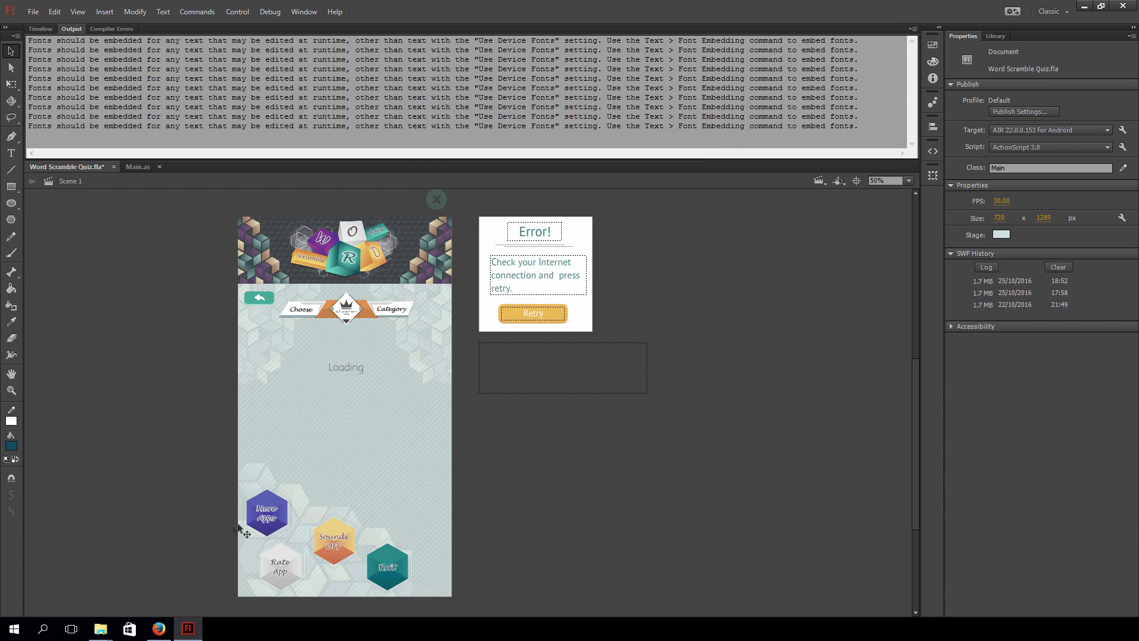
Switch to the File Explorer window showing the 'with ads' project folder
left_click(100, 629)
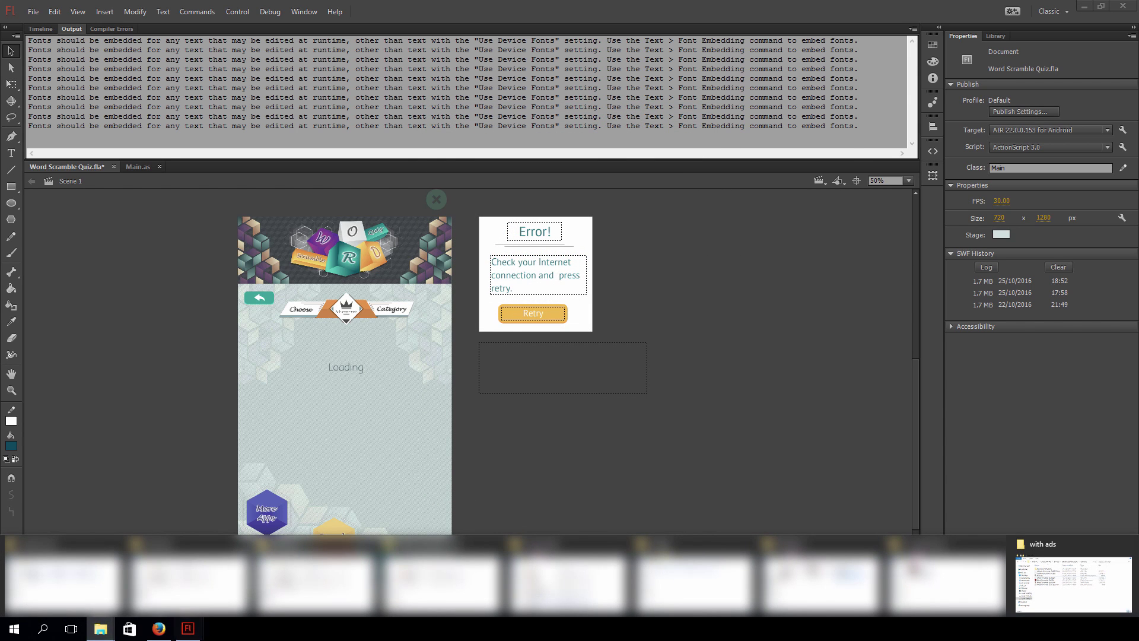
left_click(1074, 583)
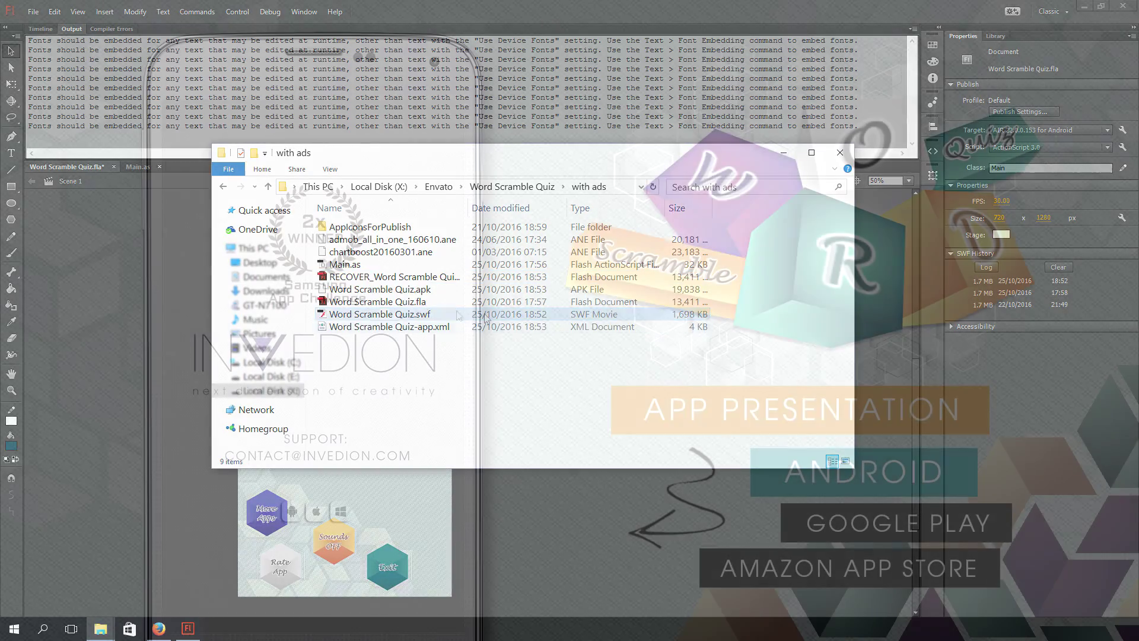